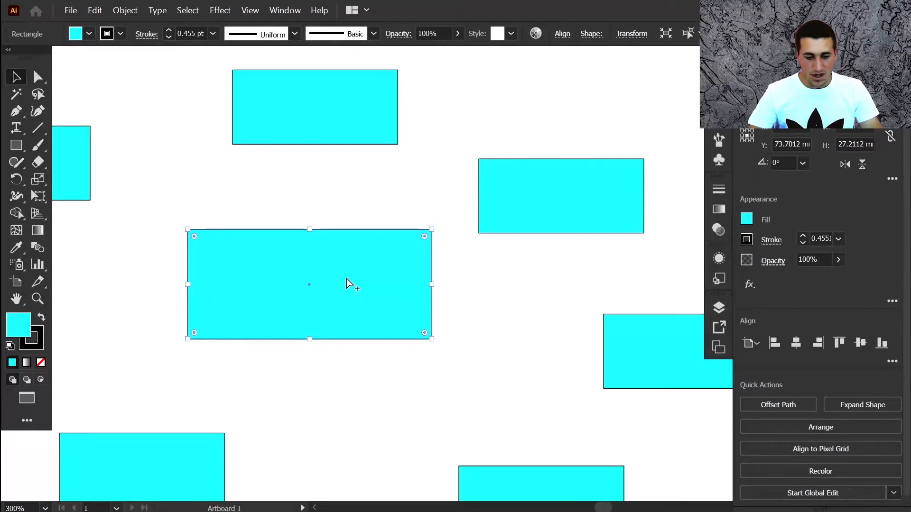
Select the large central rectangle, then switch the selection to all the smaller rectangles around it
left_click(441, 151)
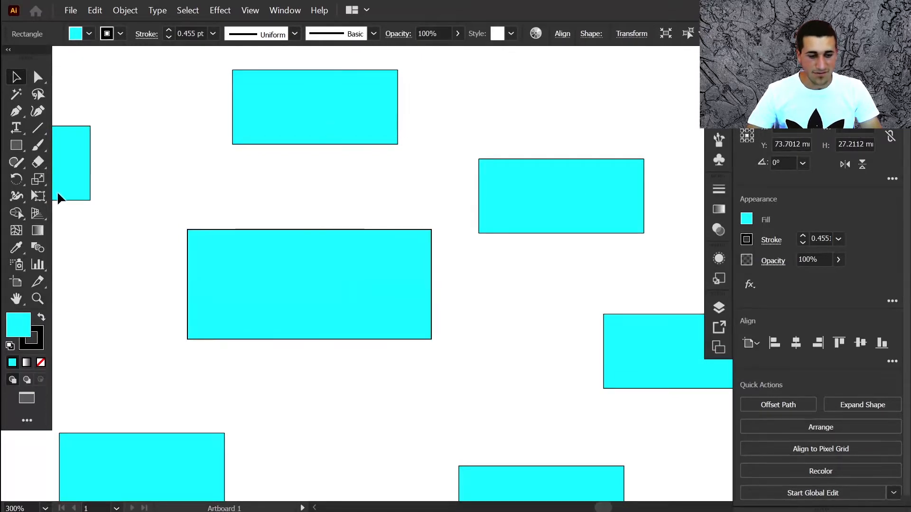
left_click(325, 311)
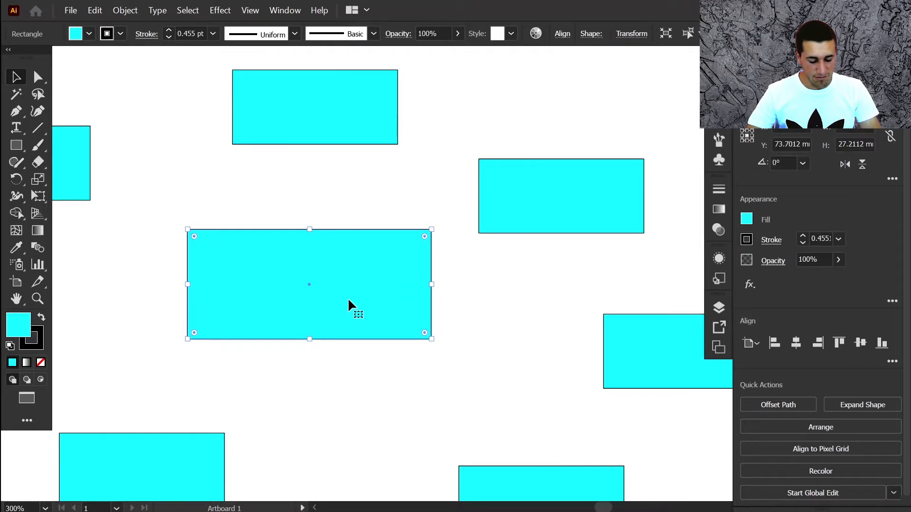
key("ctrl")
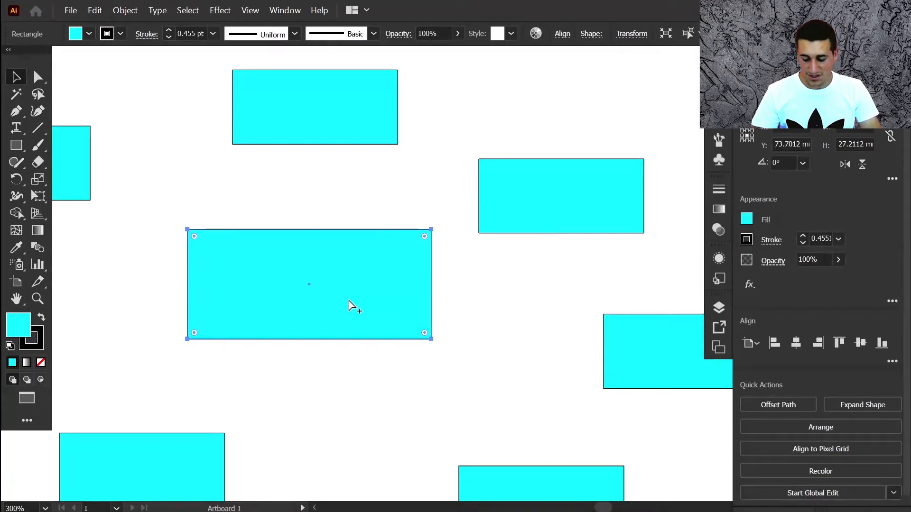
key("ctrl+a")
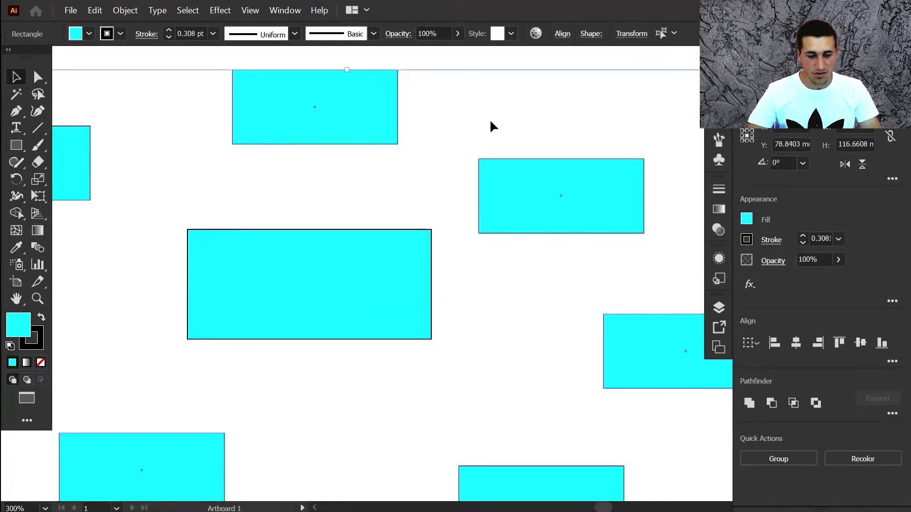
Select the large central rectangle and hide all unselected objects
left_click(375, 264)
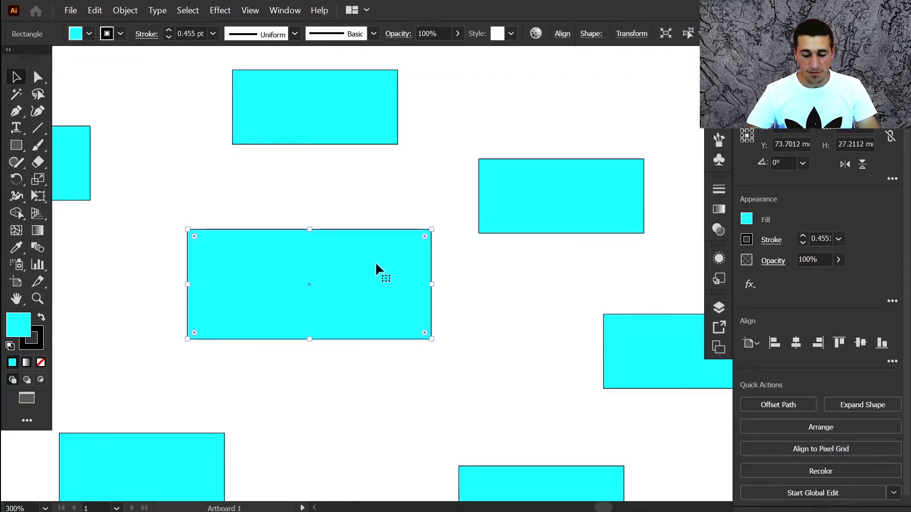
key("Delete")
key("ctrl+z")
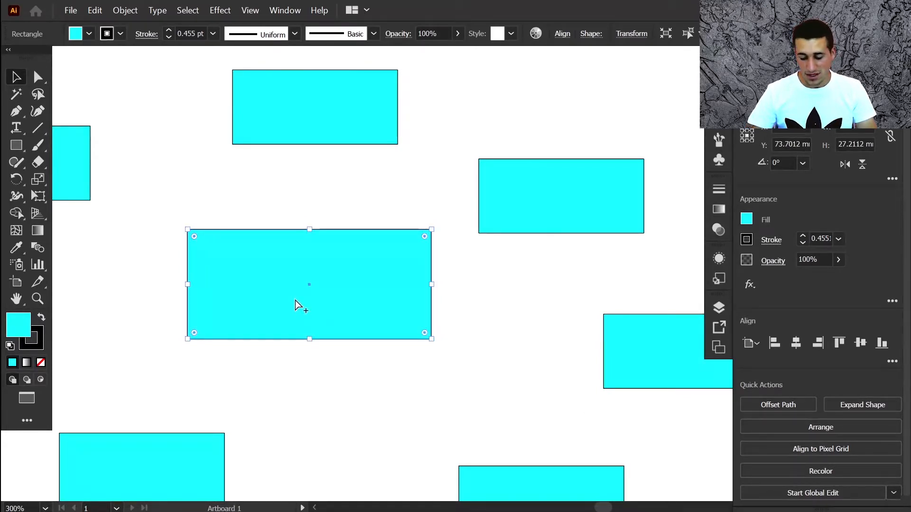
key("ctrl+alt+shift+3")
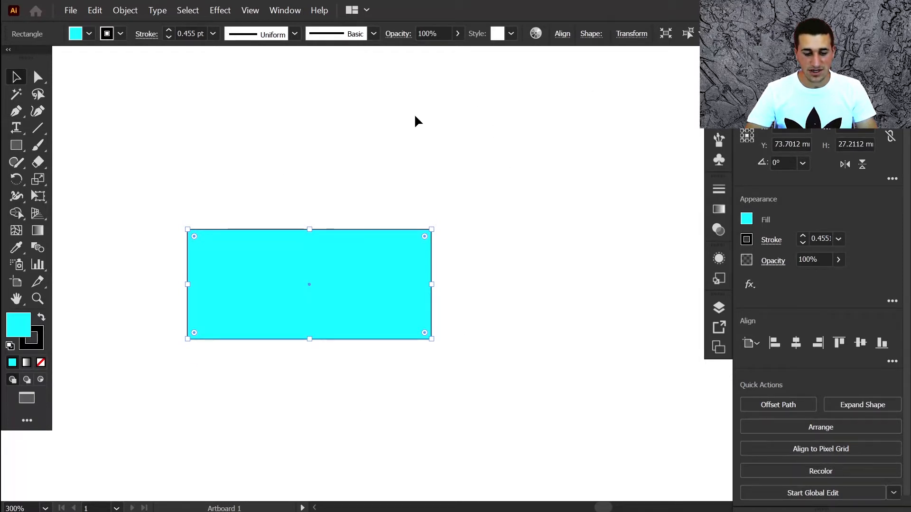
Show all hidden rectangles again and clear the selection
key("a")
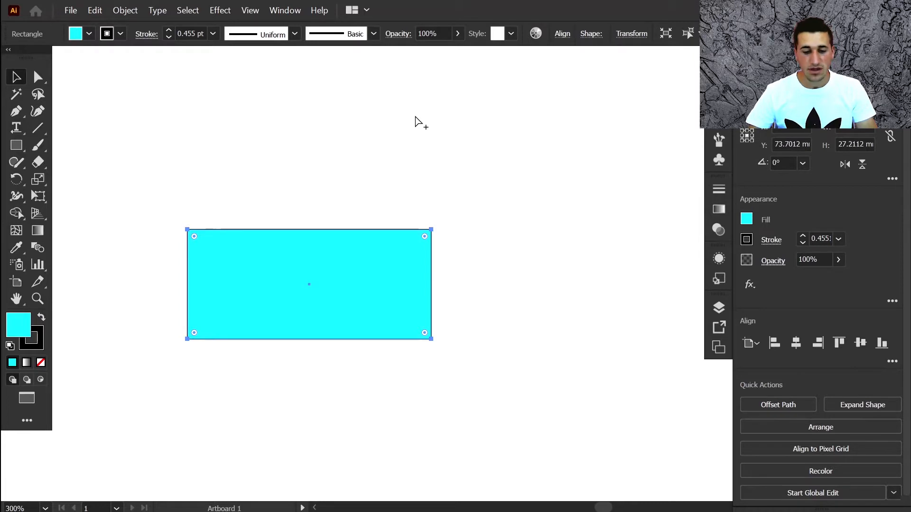
key("ctrl+alt+3")
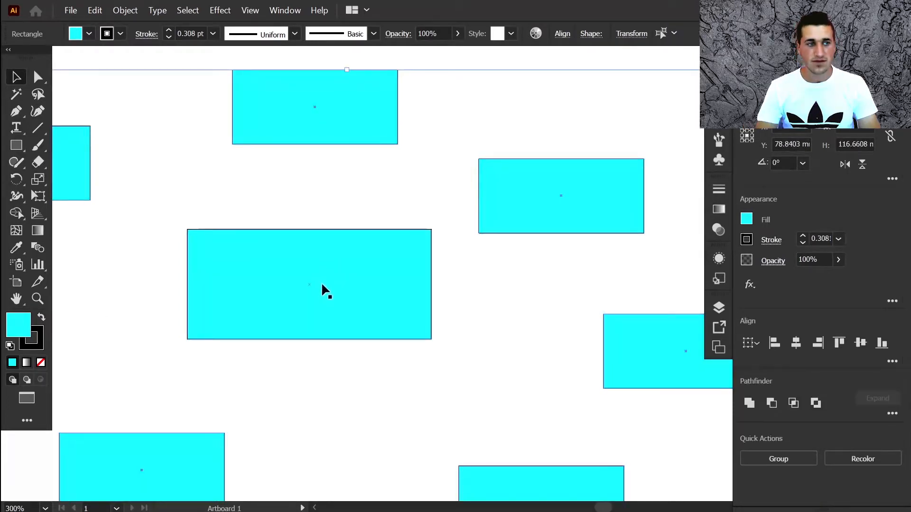
left_click(283, 377)
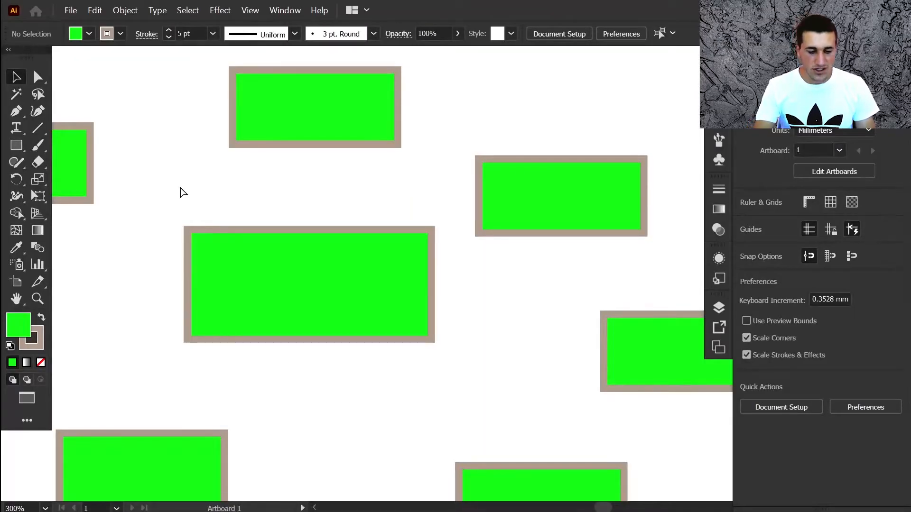
Check the rectangles as bare paths in Outline view and return to the full-color preview
key("ctrl+y")
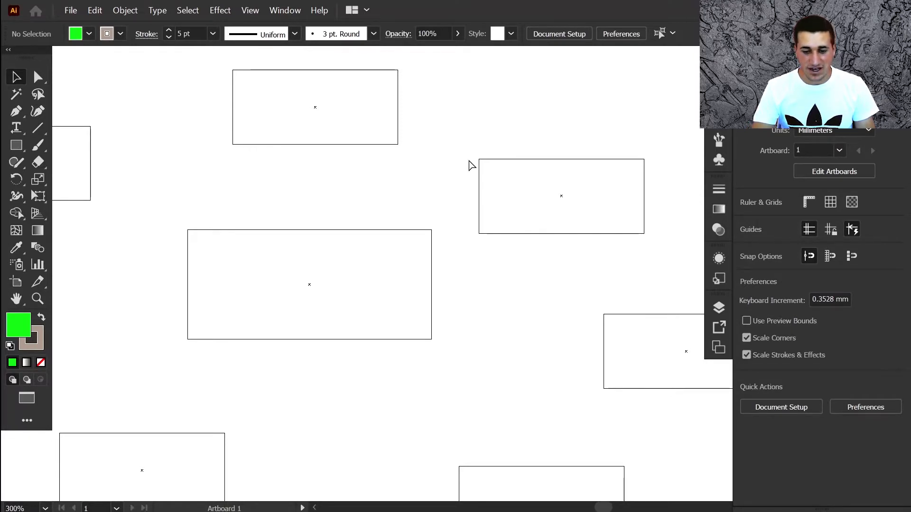
key("ctrl+y")
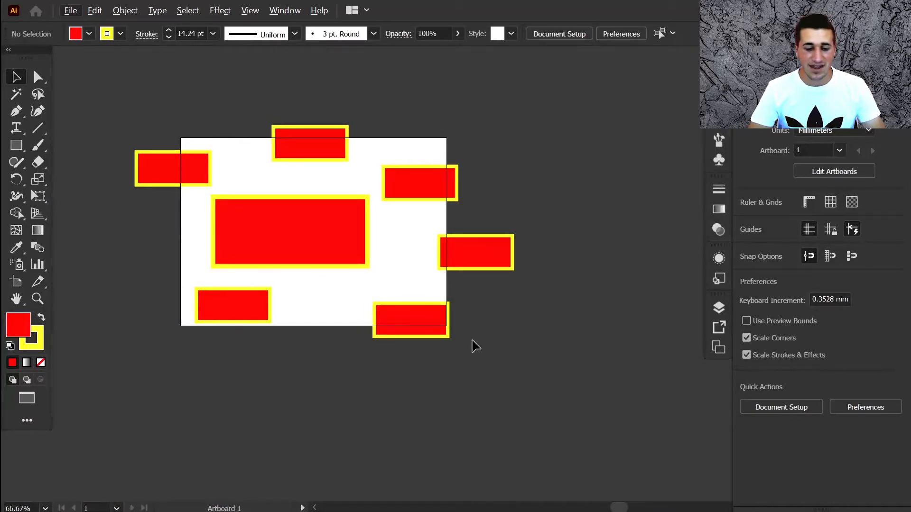
Turn on Trim View so that artwork extending beyond the artboard is hidden
left_click(250, 10)
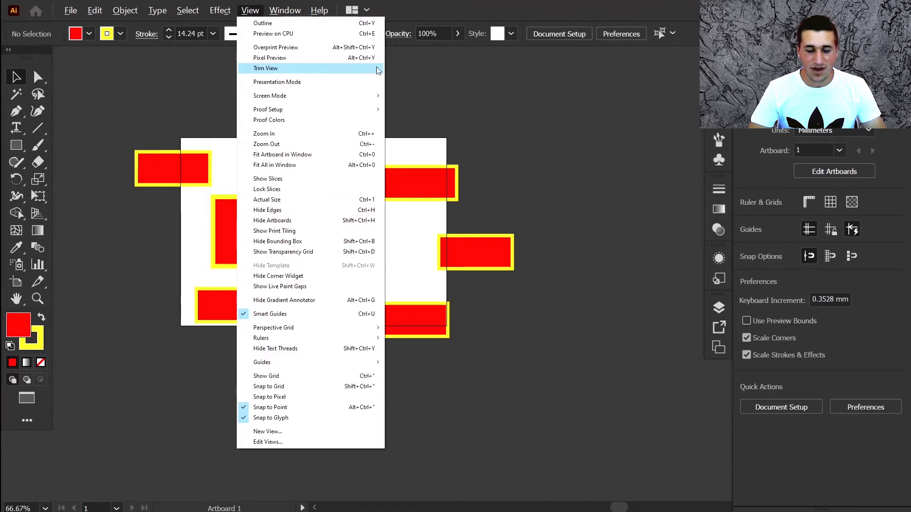
left_click(332, 69)
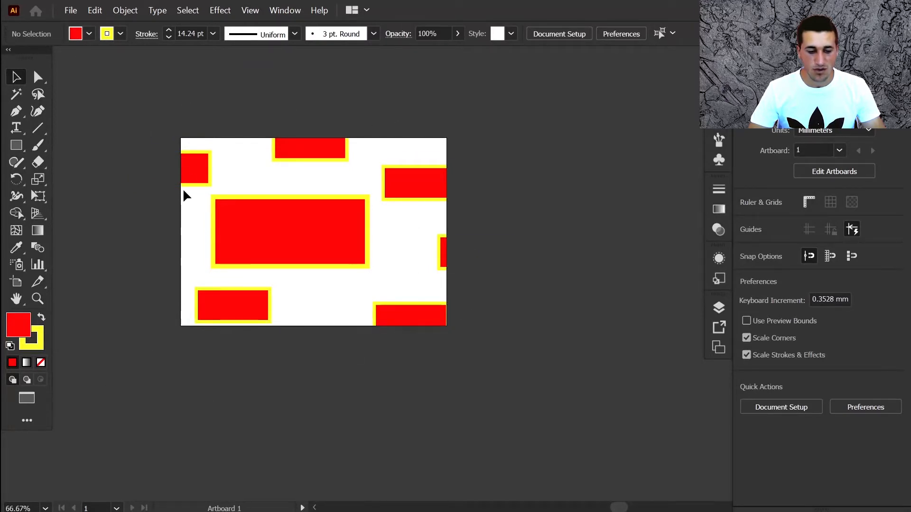
left_click_drag(136, 148, 192, 183)
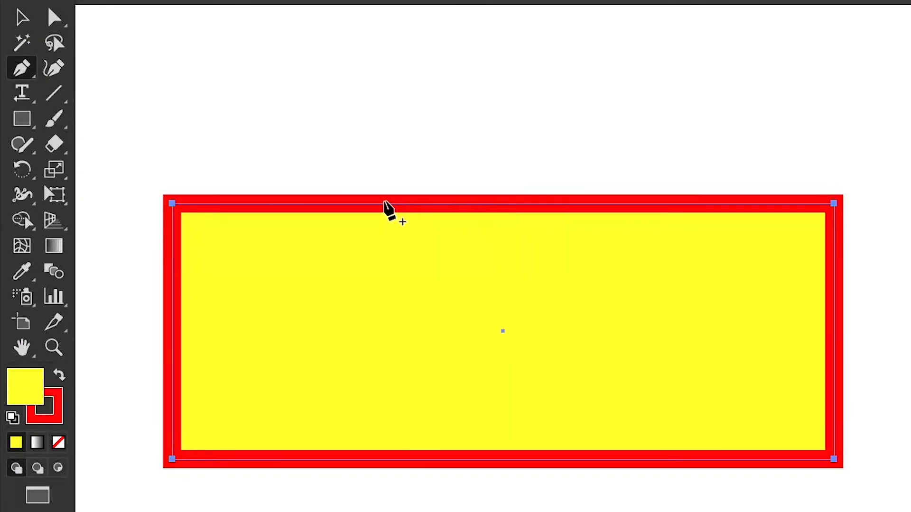
Add three Pen tool anchor points along the yellow rectangle's top edge, then remove the upper-right corner point and the added point nearest it
left_click(376, 204)
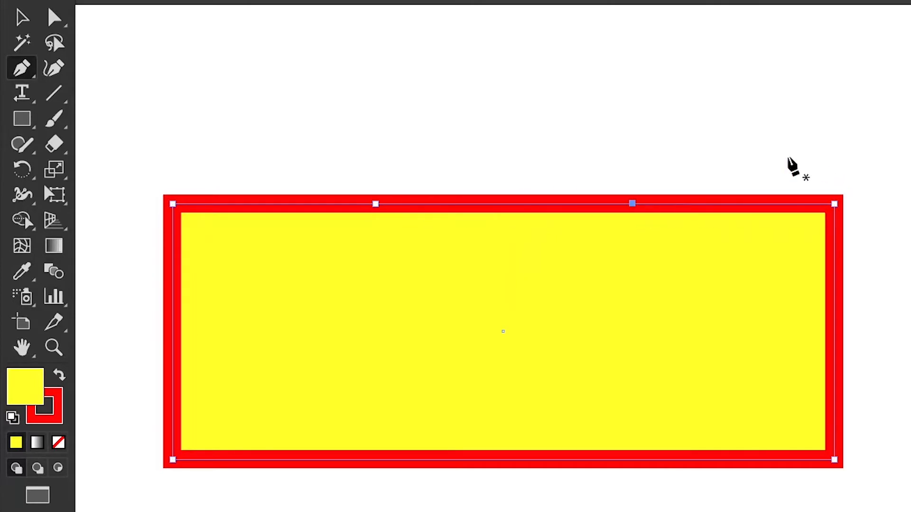
left_click(740, 203)
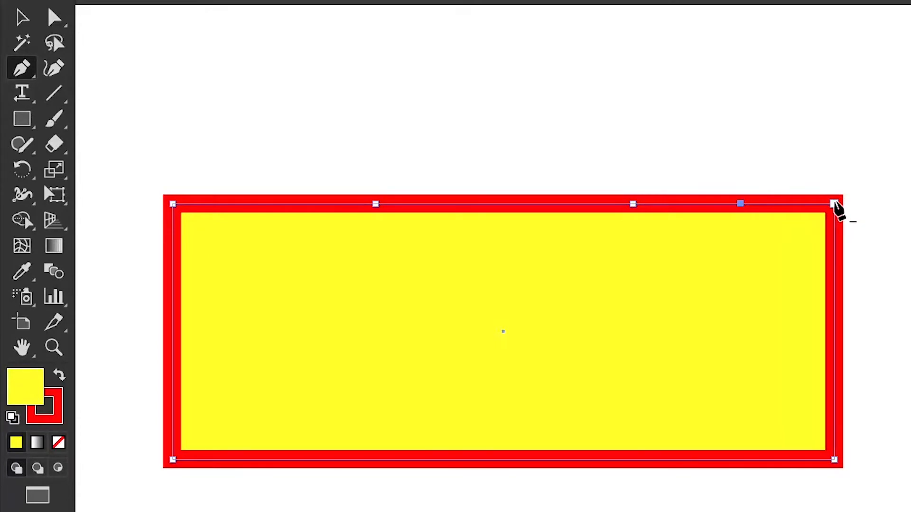
left_click(834, 204)
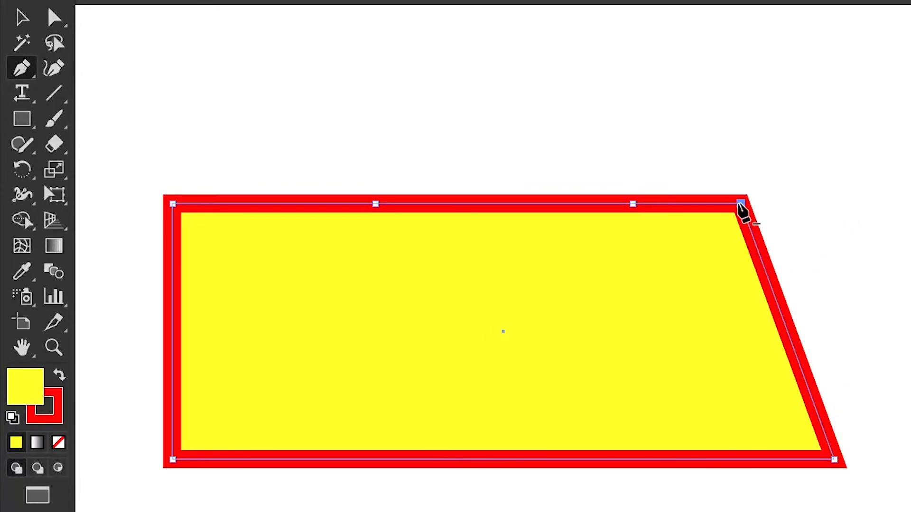
left_click(739, 204)
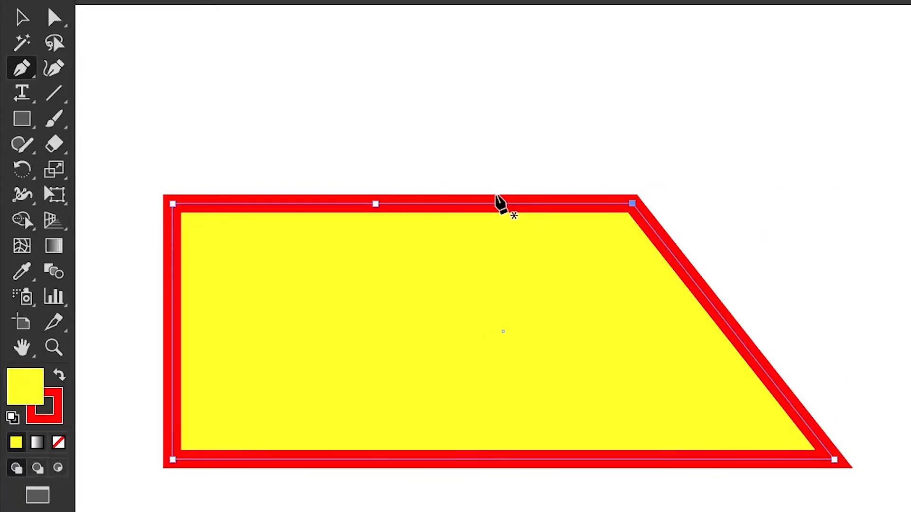
Bend the top-edge segment between the two remaining added points downward into a curve with the Pen tool, and deselect the shape
mouse_move(496, 211)
left_mouse_down()
mouse_move(490, 116)
mouse_move(490, 291)
mouse_move(465, 96)
mouse_move(482, 281)
left_mouse_up()
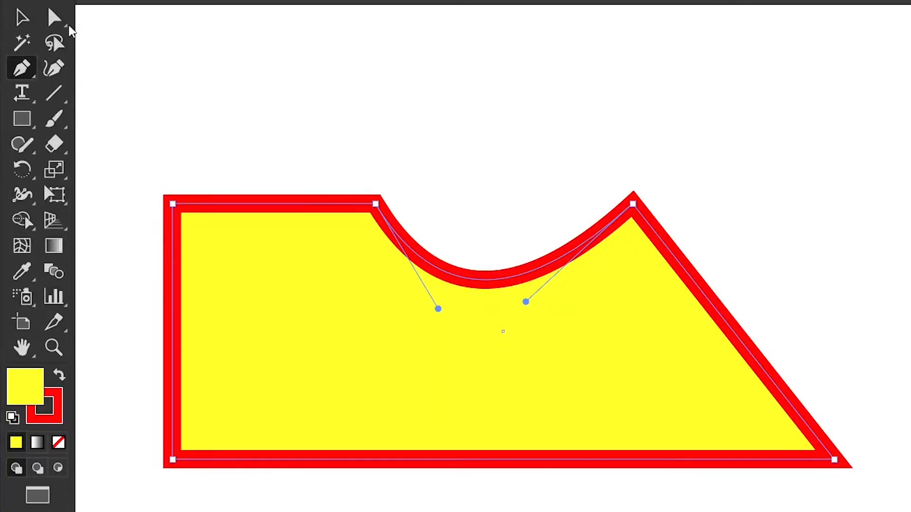
left_click(693, 153)
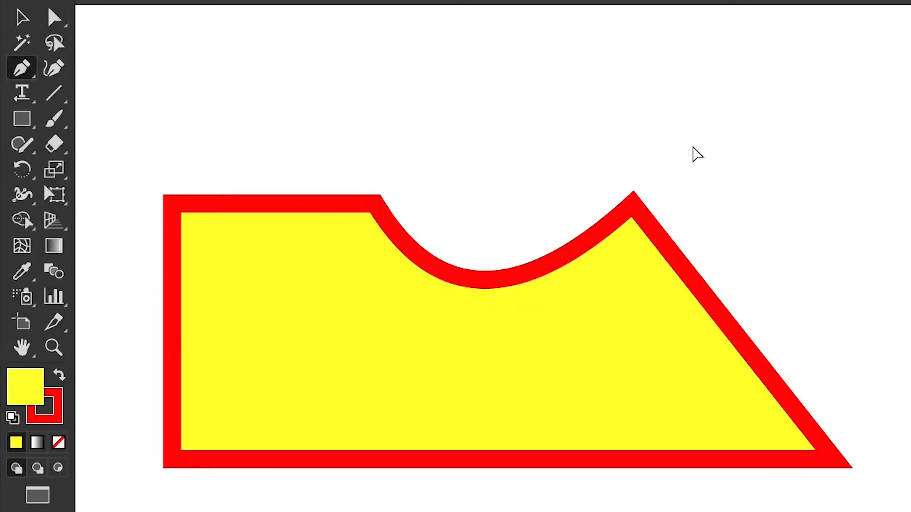
left_click(650, 336)
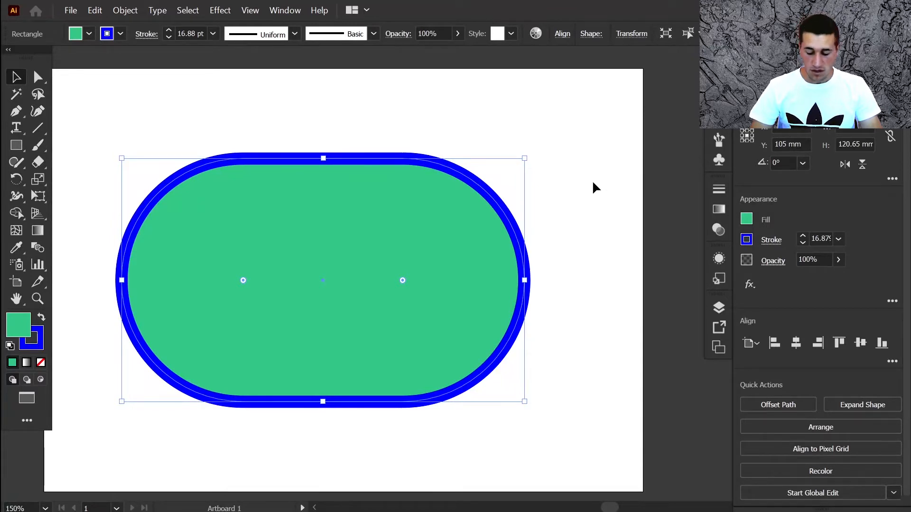
Nudge the green rounded rectangle upward and slightly left in single keyboard increments
key("Up")
key("Up")
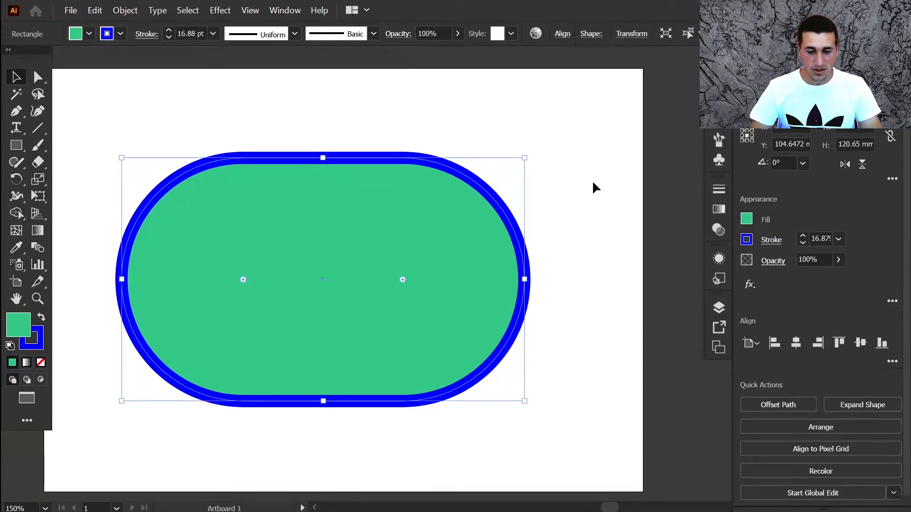
key("Up")
key("Up")
key("Up")
key("Up")
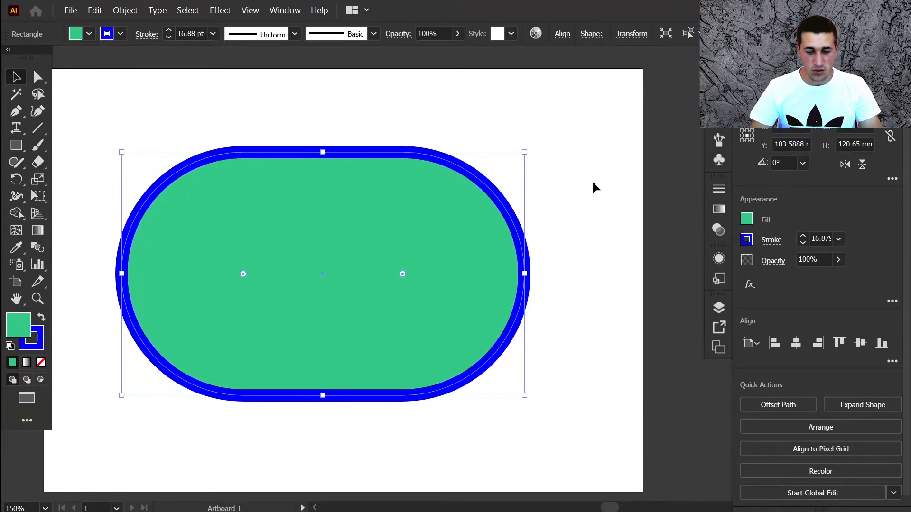
key("Left")
key("Left")
key("Left")
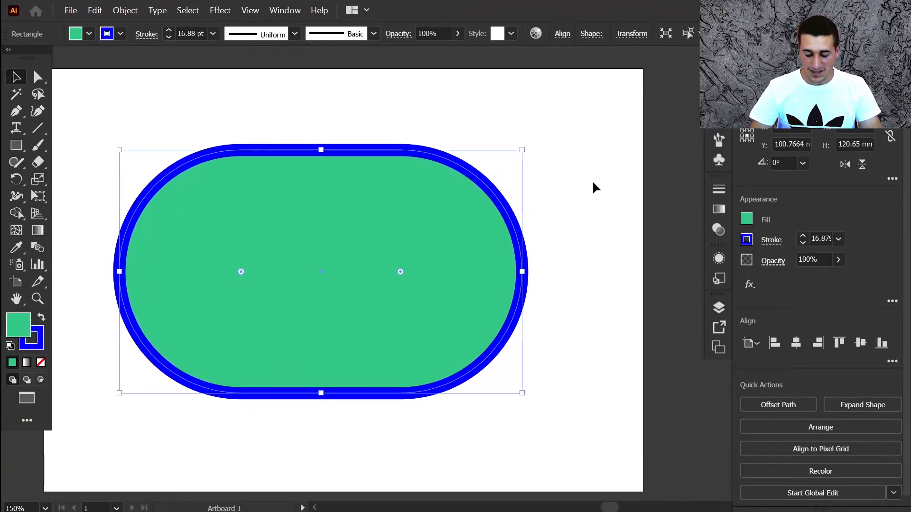
Move the green rounded rectangle farther up, partway back down and farther left in tenfold keyboard increments
key("shift+Up")
key("shift+Up")
key("shift+Up")
key("shift+Up")
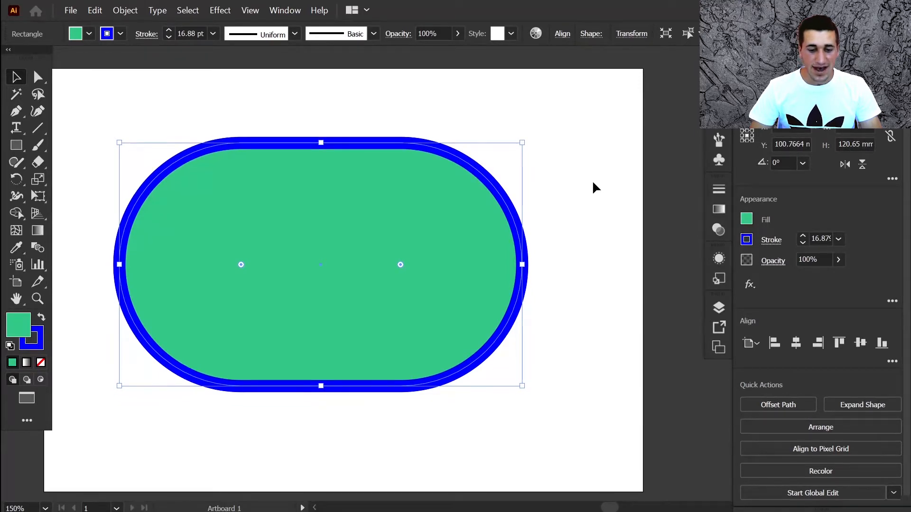
key("shift+Up")
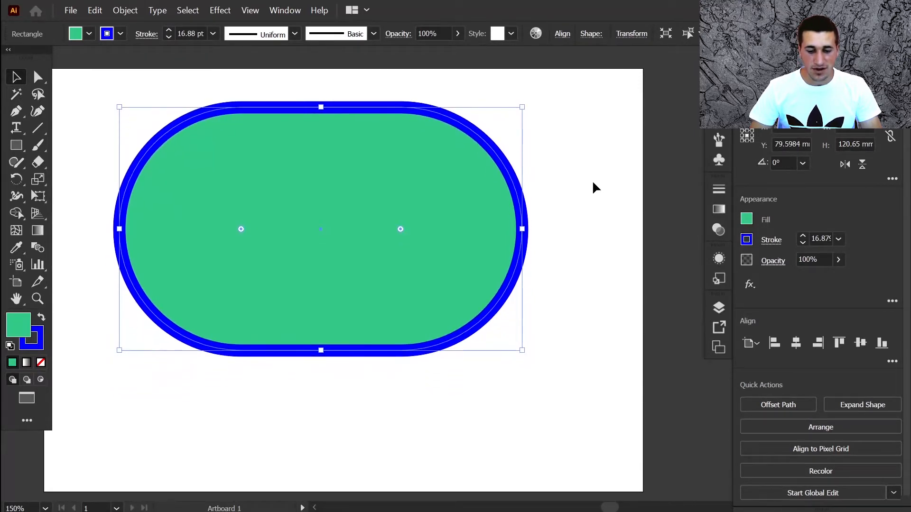
key("shift+Down")
key("shift+Down")
key("shift+Down")
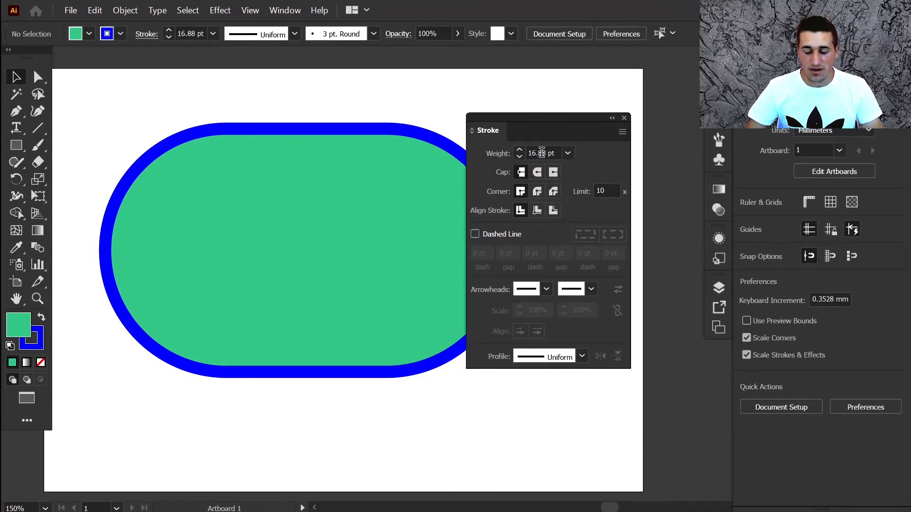
Set the stroke weight to 17 pt, adjusting it in 1 pt increments
left_click(541, 155)
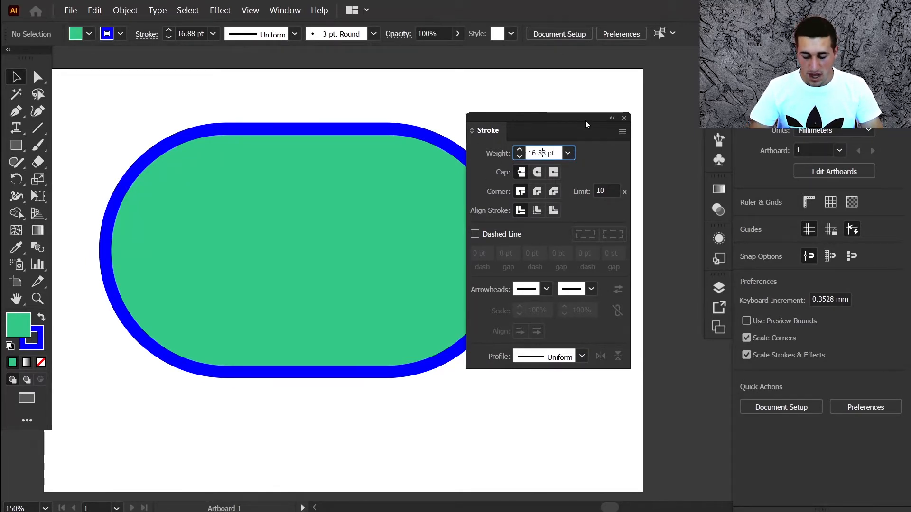
key("ctrl+a")
type("18")
key("Return")
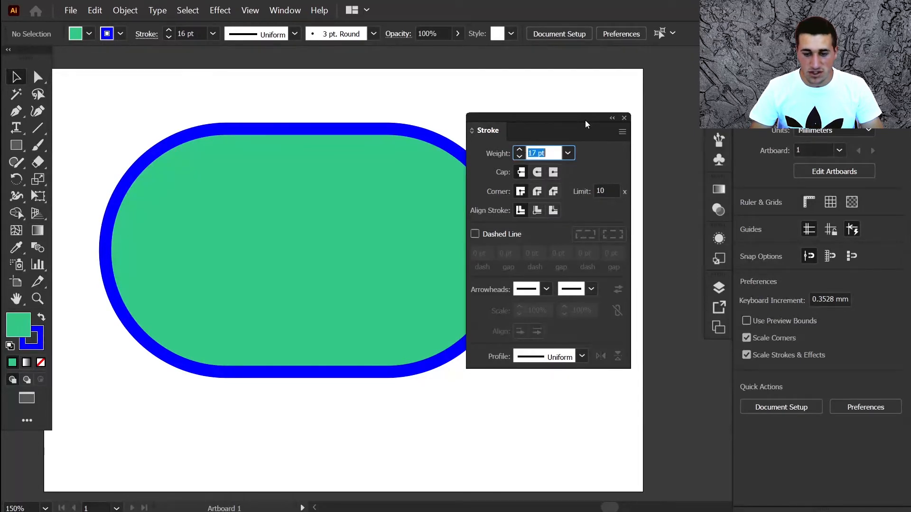
key("Down")
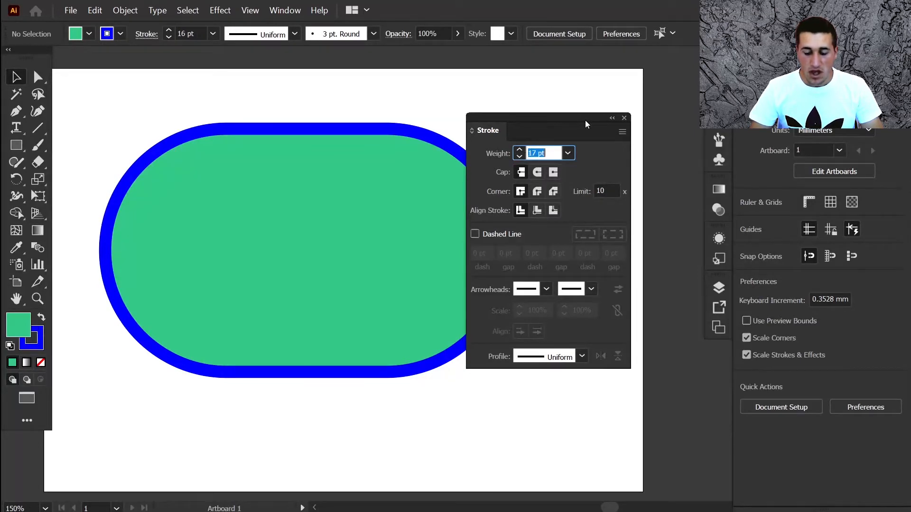
Raise the stroke weight to 40 pt in 10 pt increments, then lower it by one such increment
key("shift+Up")
key("shift+Up")
key("shift+Up")
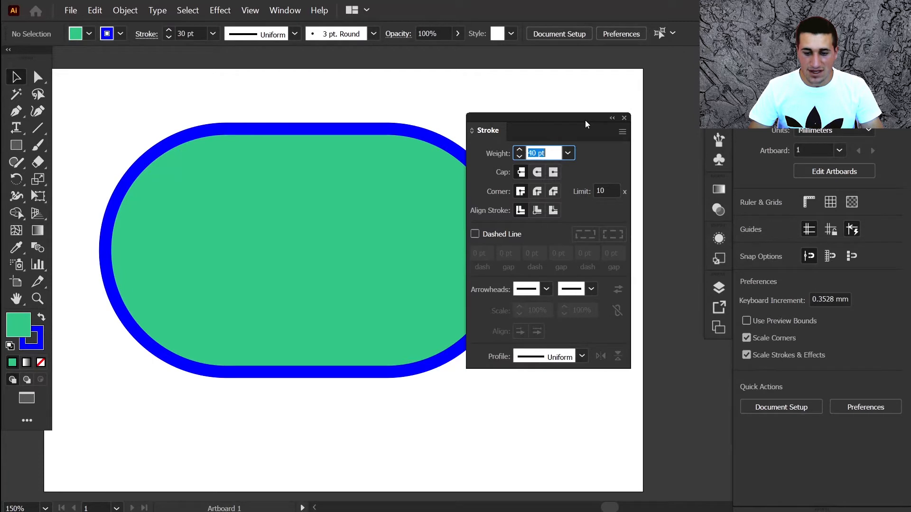
key("shift+Down")
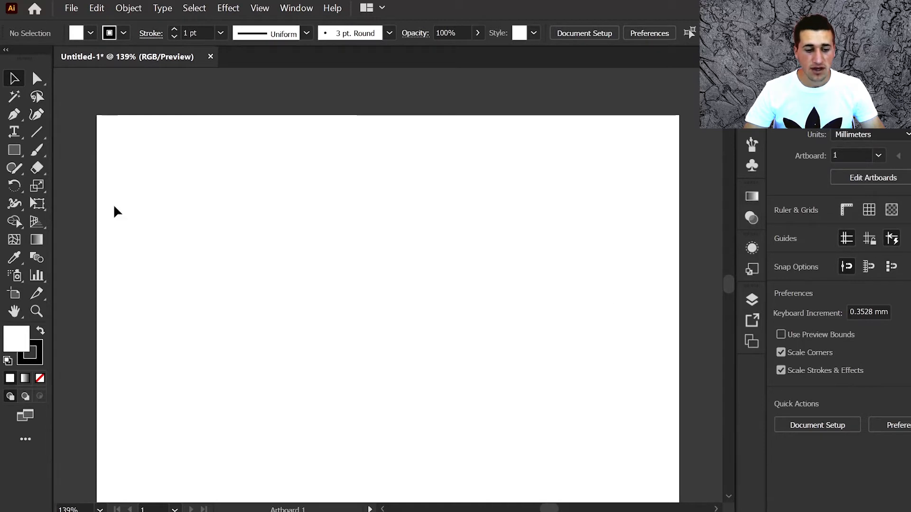
View the New Document settings and close them without creating a document
left_click(72, 8)
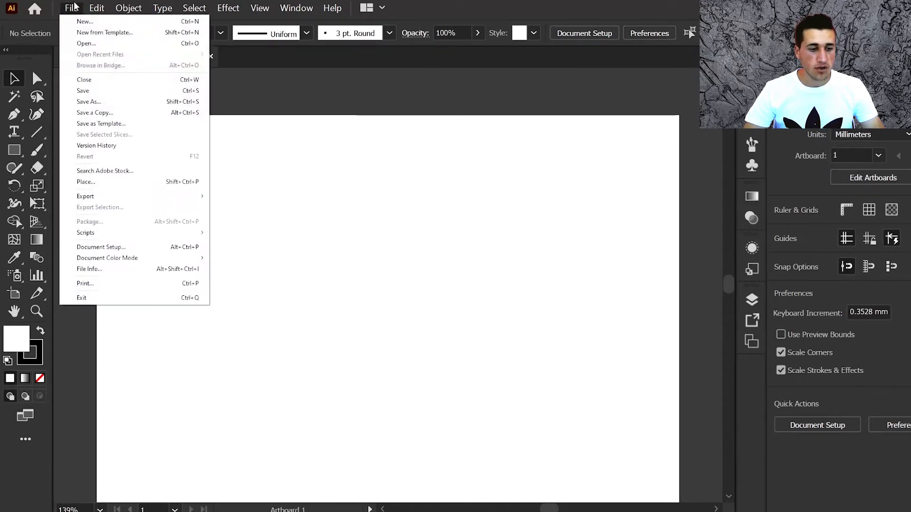
left_click(84, 22)
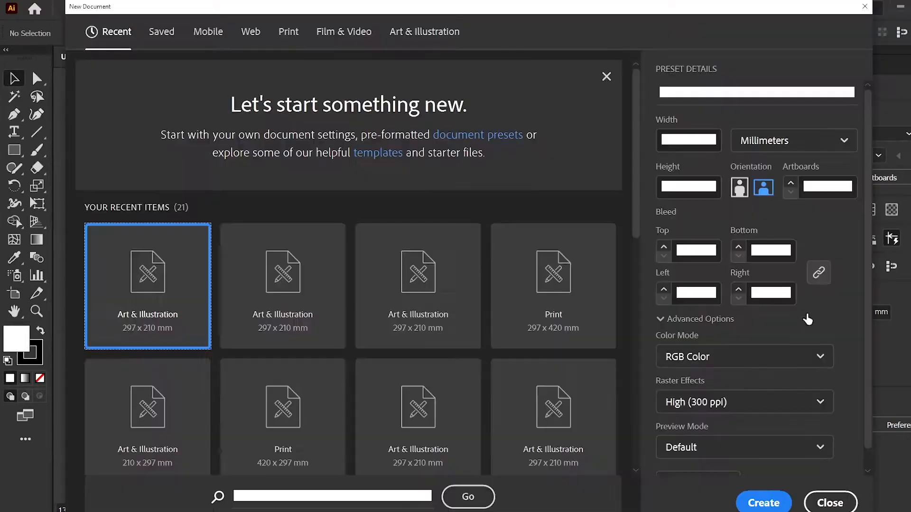
left_click(850, 504)
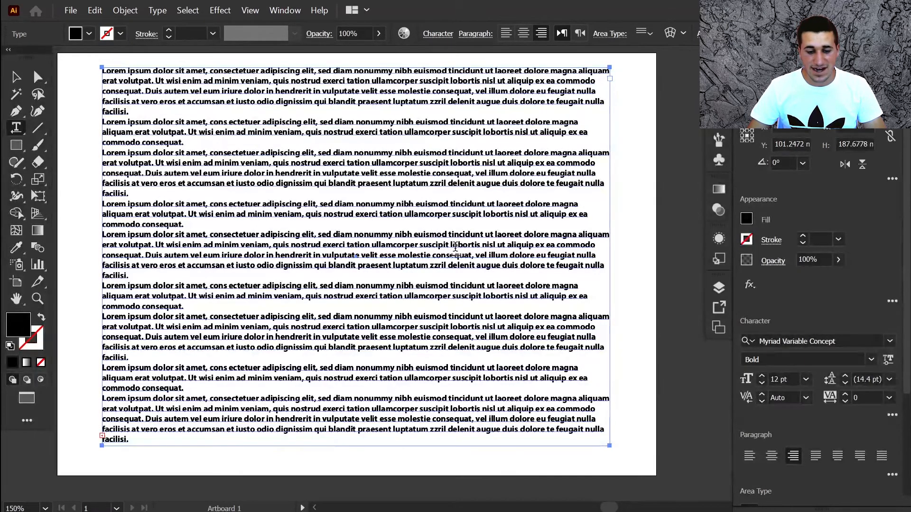
Switch to the Selection tool and step the lorem ipsum text's font size up and down in 2 pt increments, ending at 10 pt
left_click(16, 77)
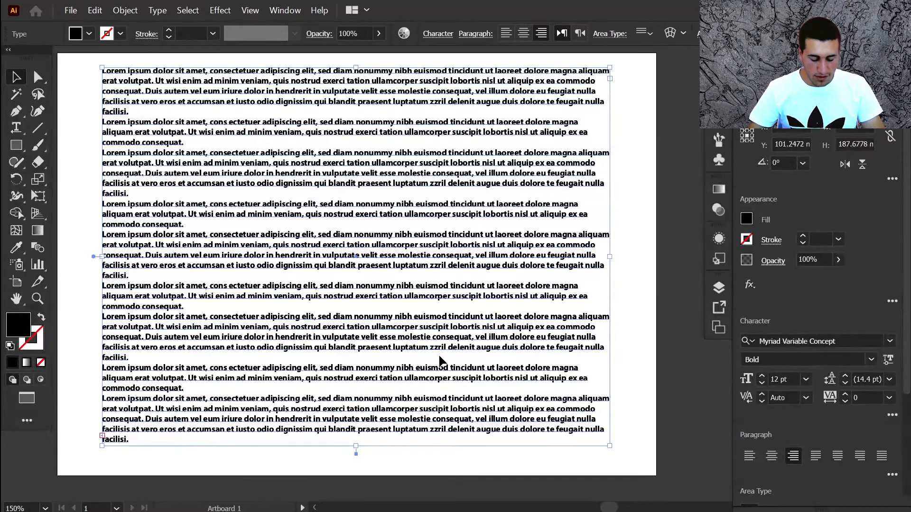
key("ctrl")
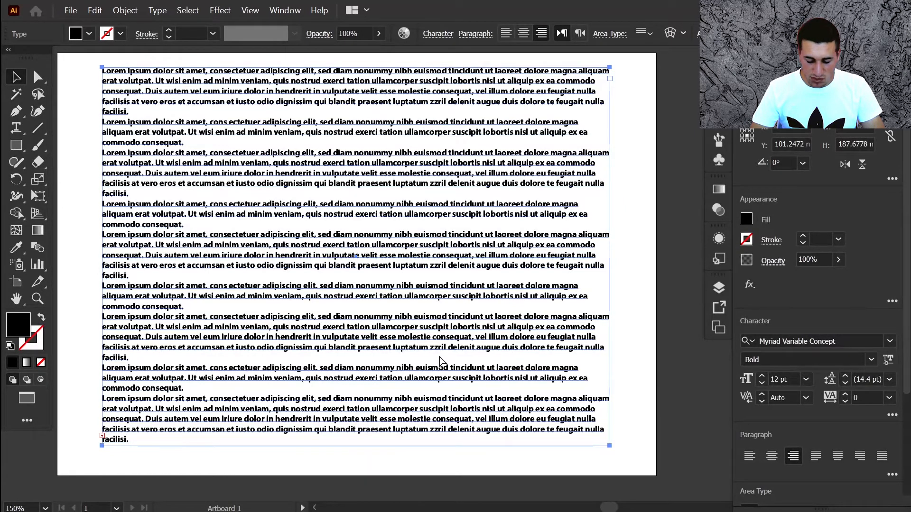
key("ctrl+shift+comma")
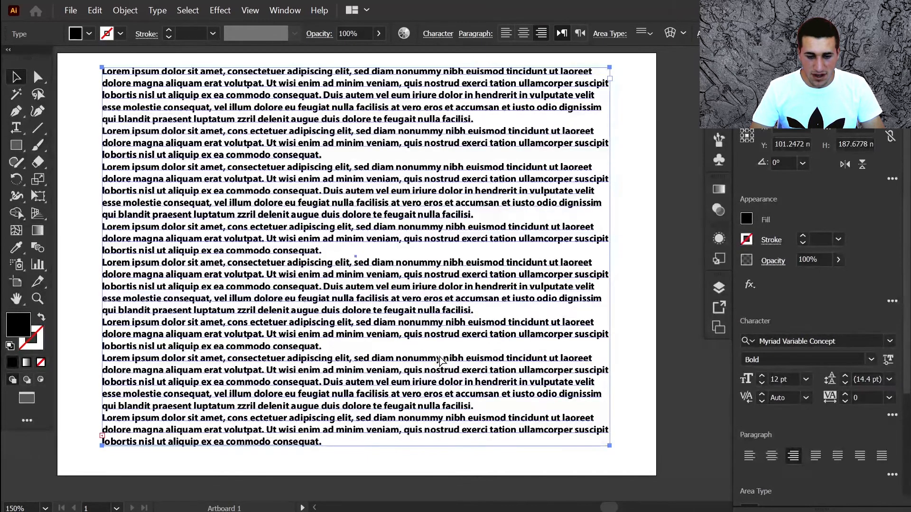
key("ctrl+shift+comma")
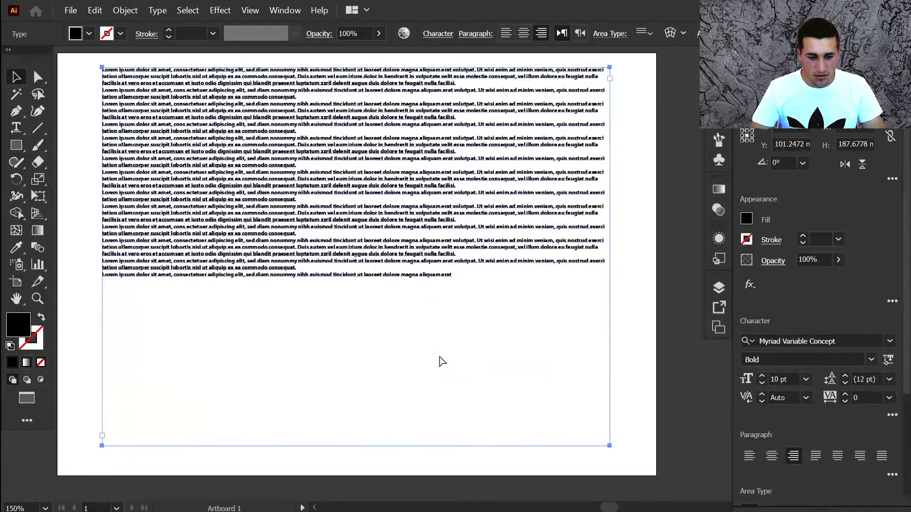
key("ctrl+shift+period")
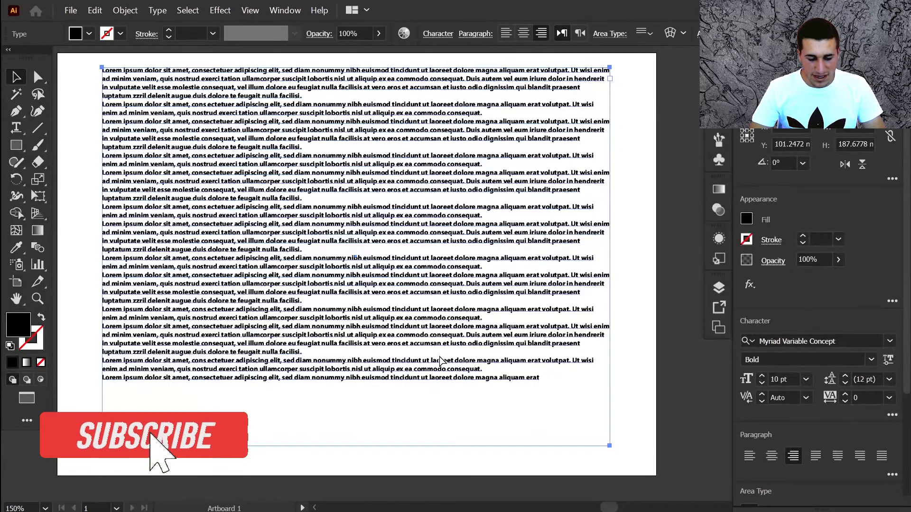